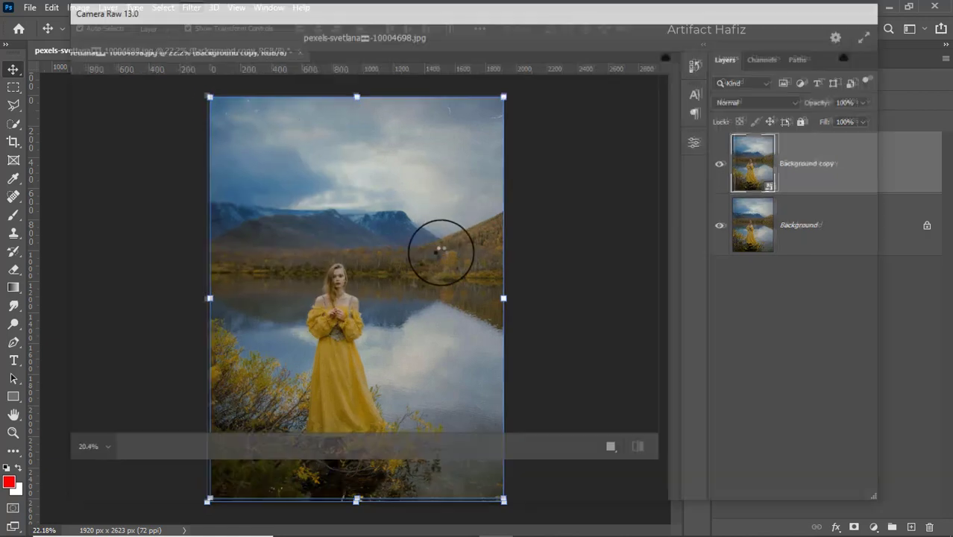
Step: In the Basic adjustments, set Temperature -3, Exposure -0.30, Contrast +3, Highlights -28, Shadows +5, Whites +52 and Blacks +3
click(683, 216)
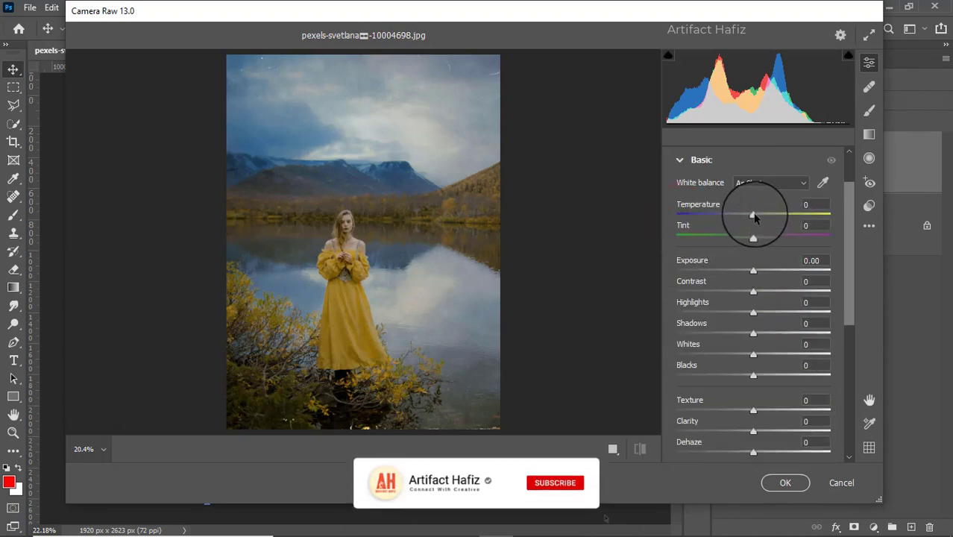
mouse_move(752, 213)
mouse_down()
mouse_move(745, 213)
mouse_move(767, 217)
mouse_move(750, 214)
mouse_up()
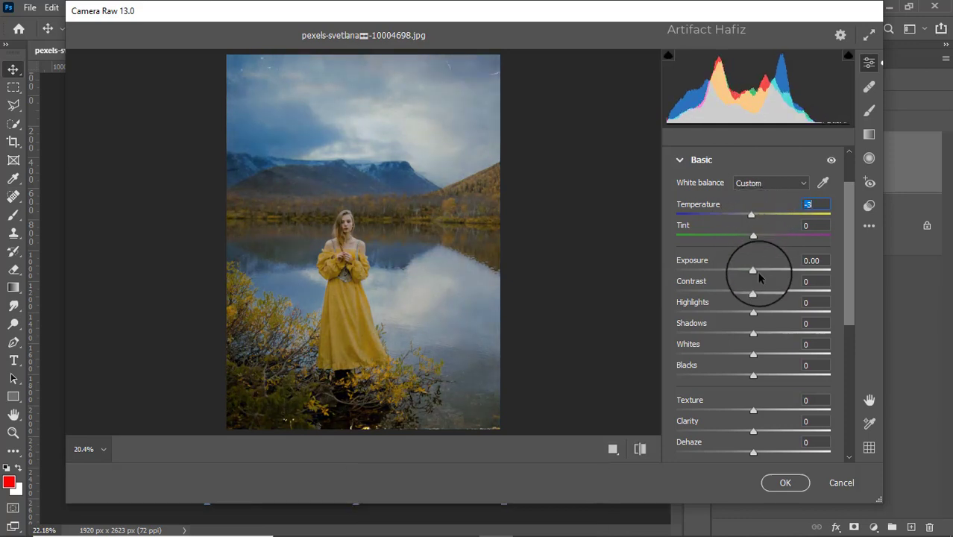
drag(753, 272, 794, 359)
click(754, 334)
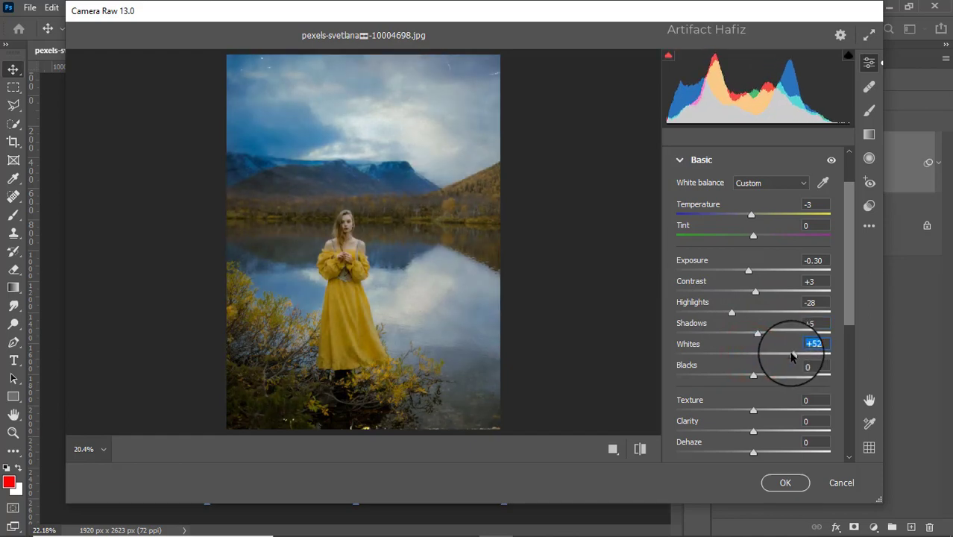
mouse_move(751, 377)
mouse_down()
mouse_move(777, 379)
mouse_move(753, 381)
mouse_up()
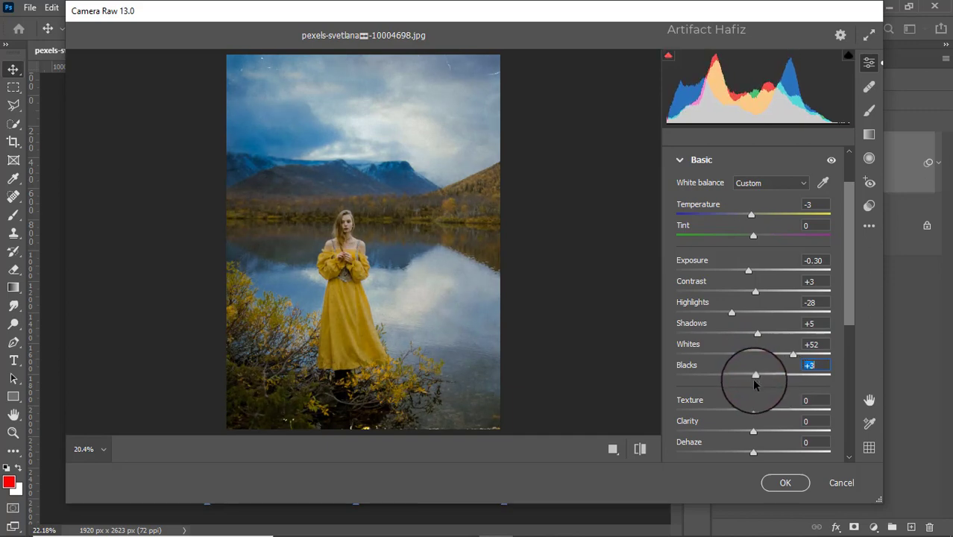
drag(753, 380, 753, 381)
Step: Set Texture to -2, Clarity to +3 and Dehaze to +10
scroll(749, 329, down, 3)
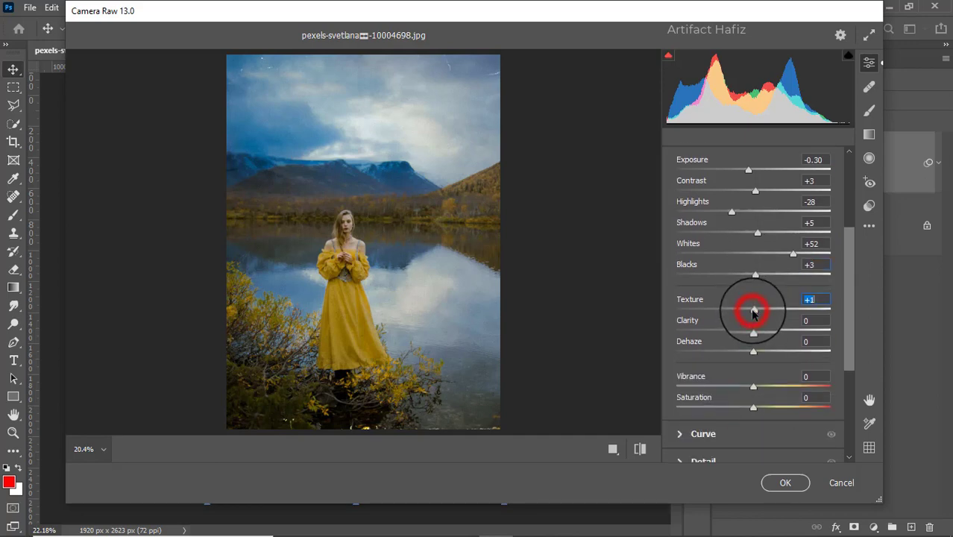
drag(753, 313, 754, 333)
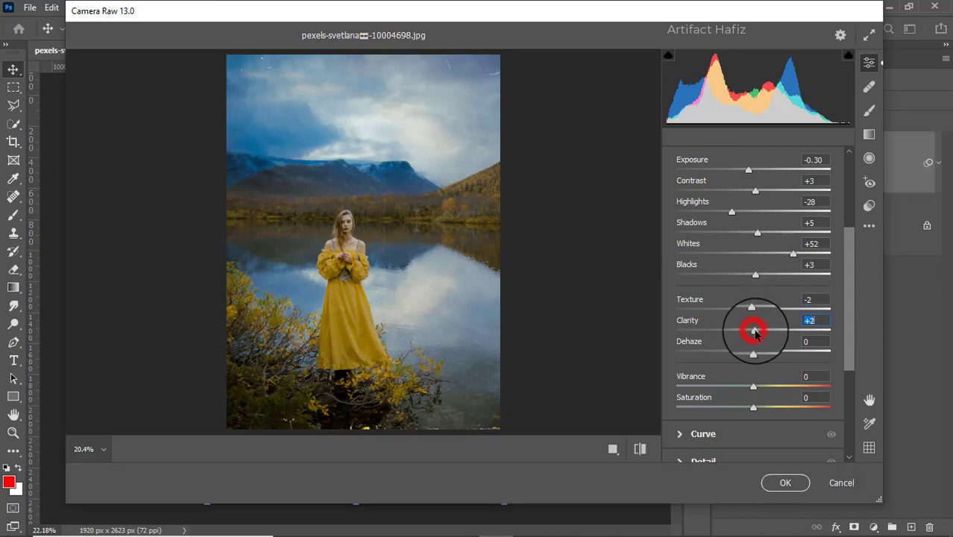
scroll(755, 315, down, 3)
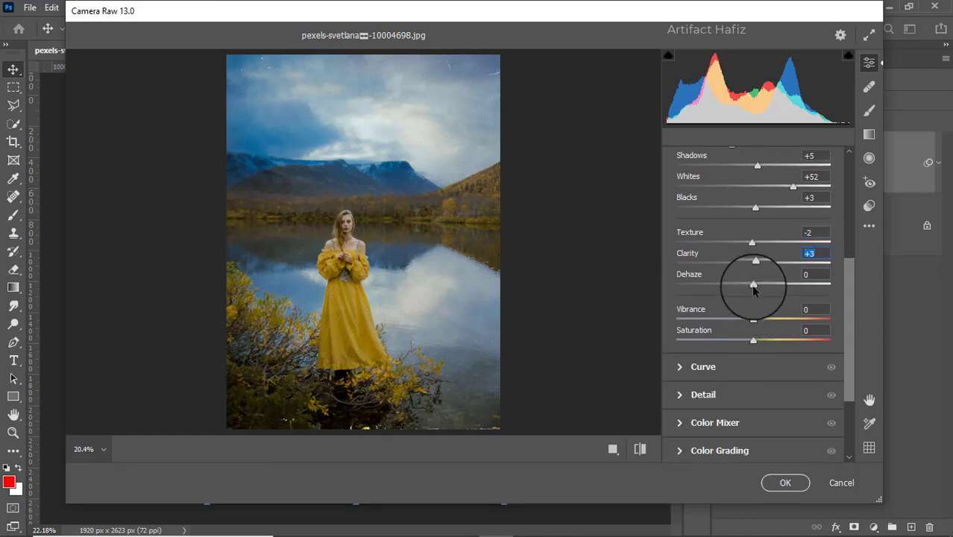
mouse_move(753, 282)
mouse_down()
mouse_move(774, 292)
mouse_move(760, 295)
mouse_up()
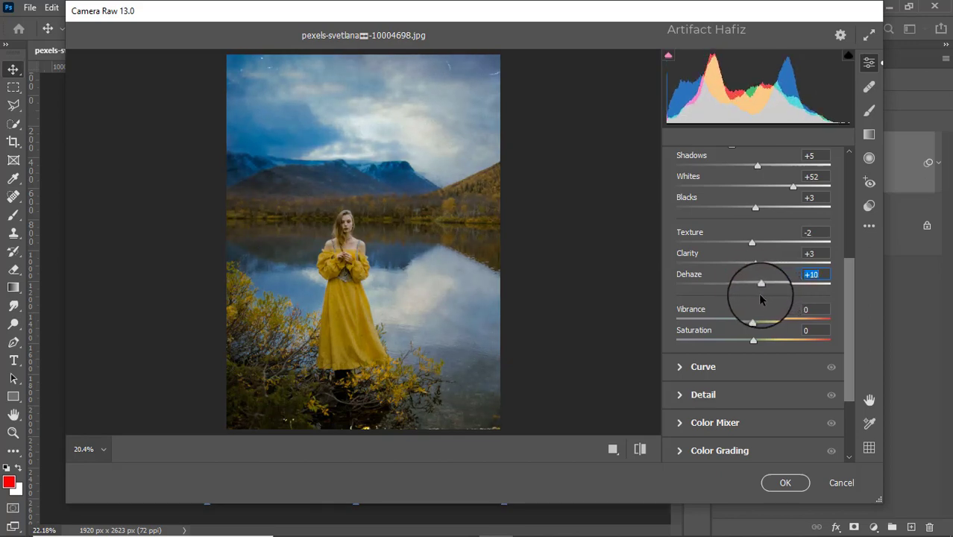
Step: Shape the RGB point curve into a slight S with a lowered shadow point and a highlight point at input 194, output 199
scroll(758, 290, down, 1)
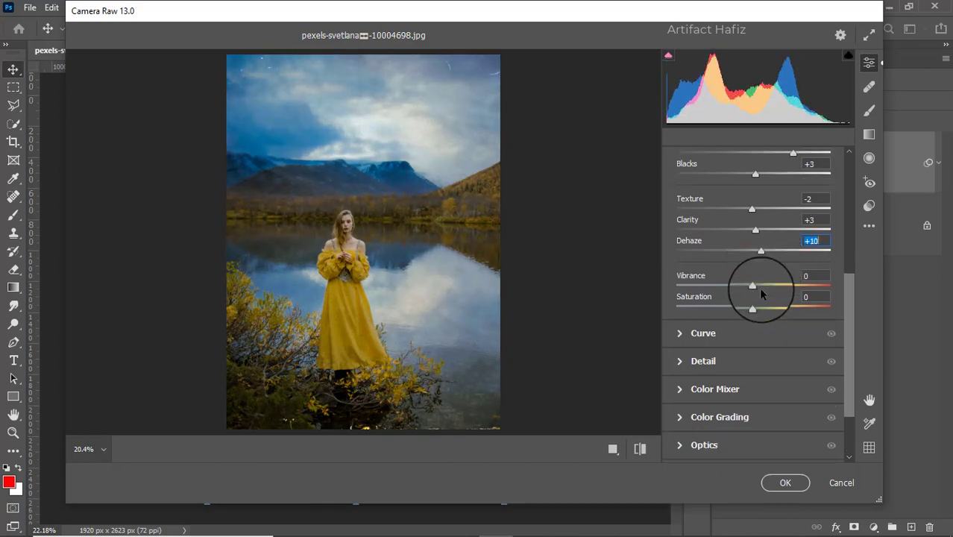
click(699, 335)
drag(716, 338, 717, 342)
drag(793, 262, 793, 259)
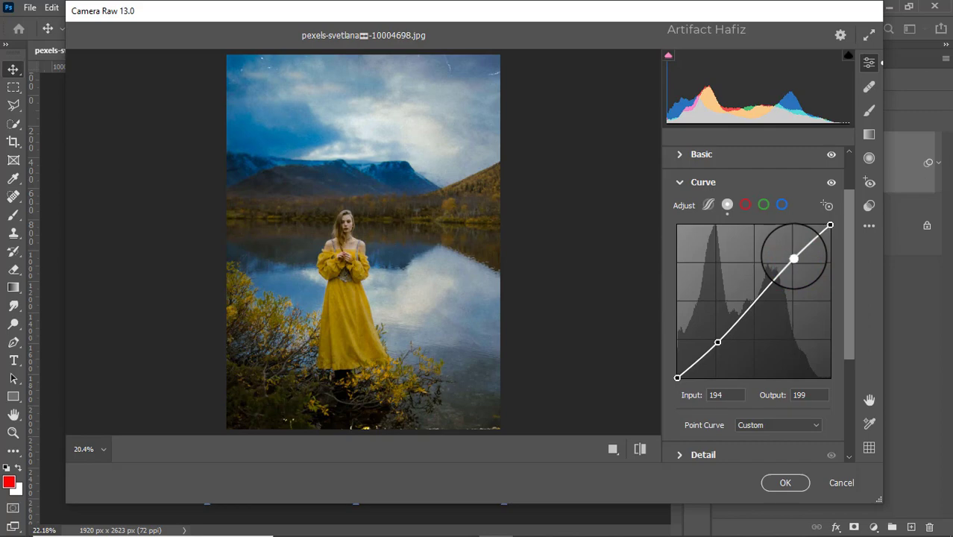
Step: On the blue channel curve, raise the black point slightly and add a shadow point at input 64, output 66
click(781, 204)
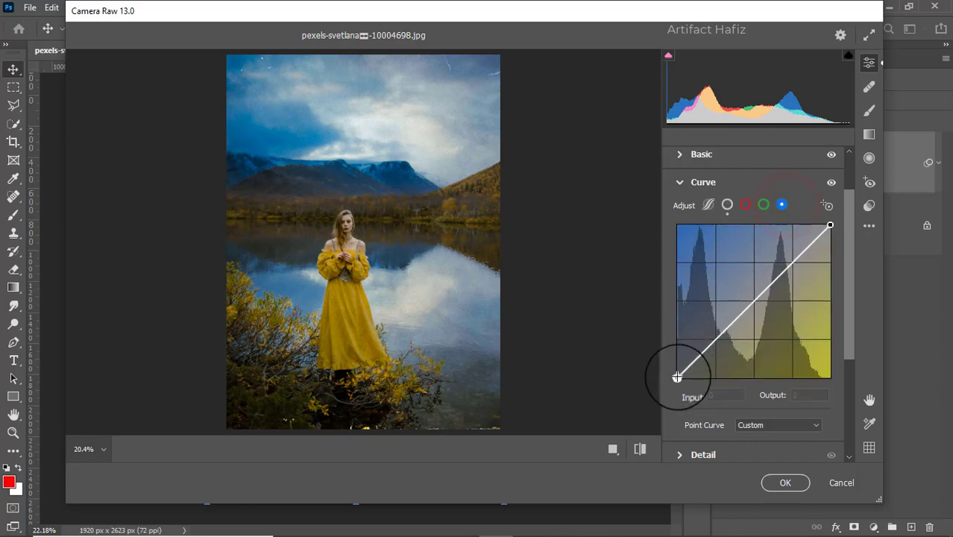
drag(676, 377, 677, 368)
drag(713, 340, 715, 338)
Step: In the Detail adjustments, set Sharpening to 10, Noise Reduction to 15 and Color Noise Reduction to 9
scroll(701, 328, down, 3)
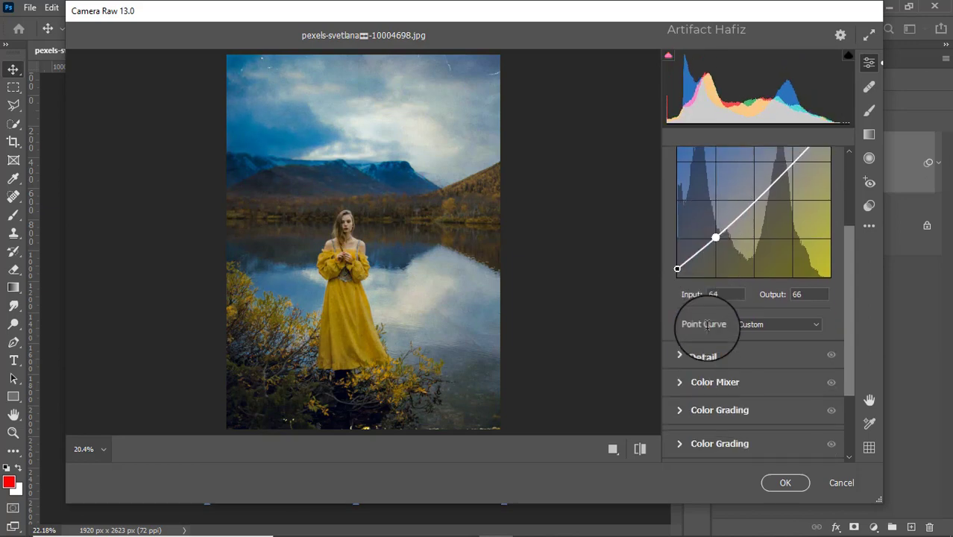
click(685, 356)
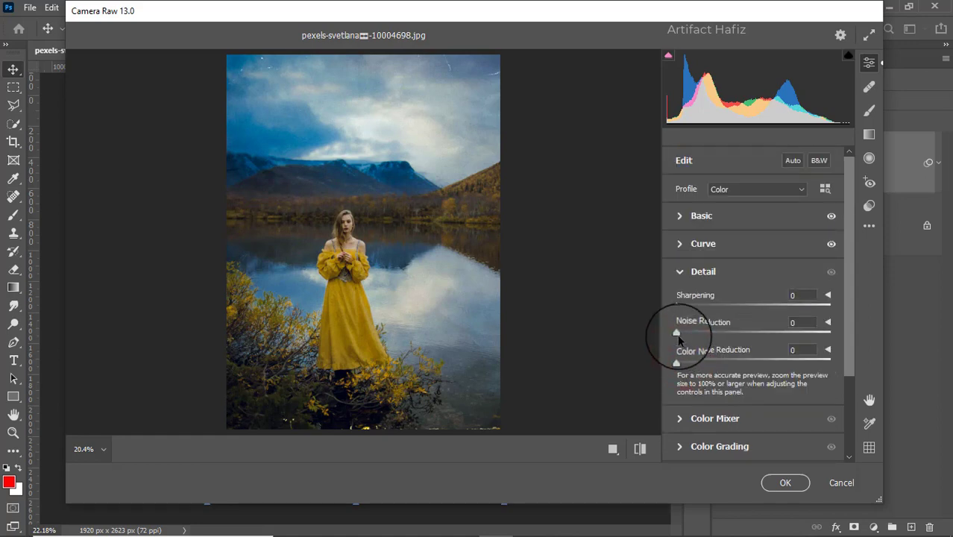
drag(676, 332, 688, 309)
click(676, 305)
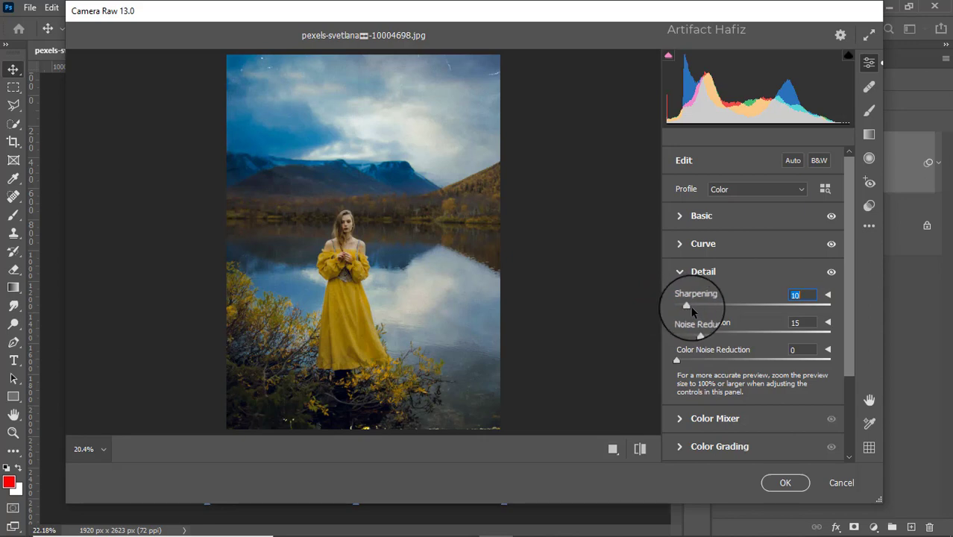
scroll(686, 305, down, 2)
drag(677, 299, 691, 300)
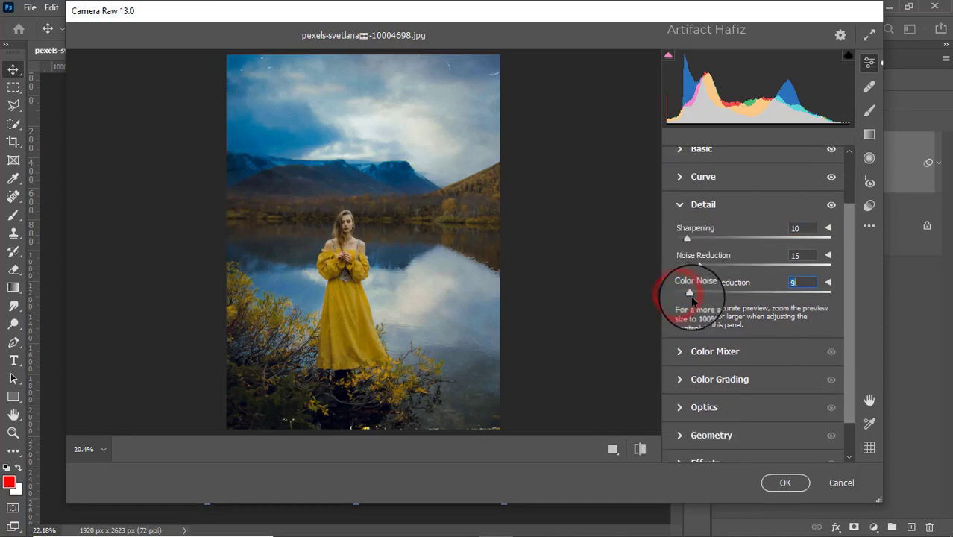
Step: Set the Color Mixer's HSL saturation to Reds +8, Yellows -9, Greens -24, Aquas +9 and Blues +13
click(688, 354)
click(720, 235)
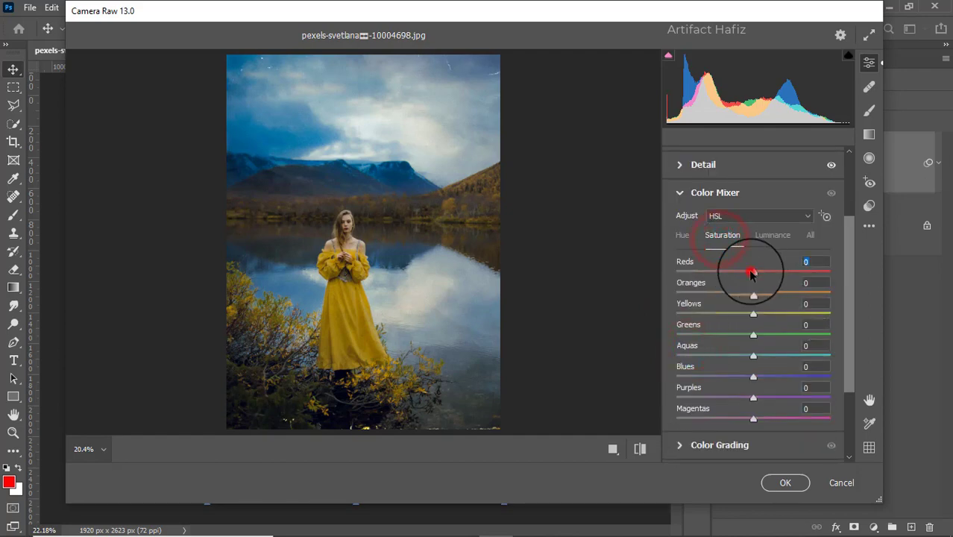
drag(752, 273, 708, 274)
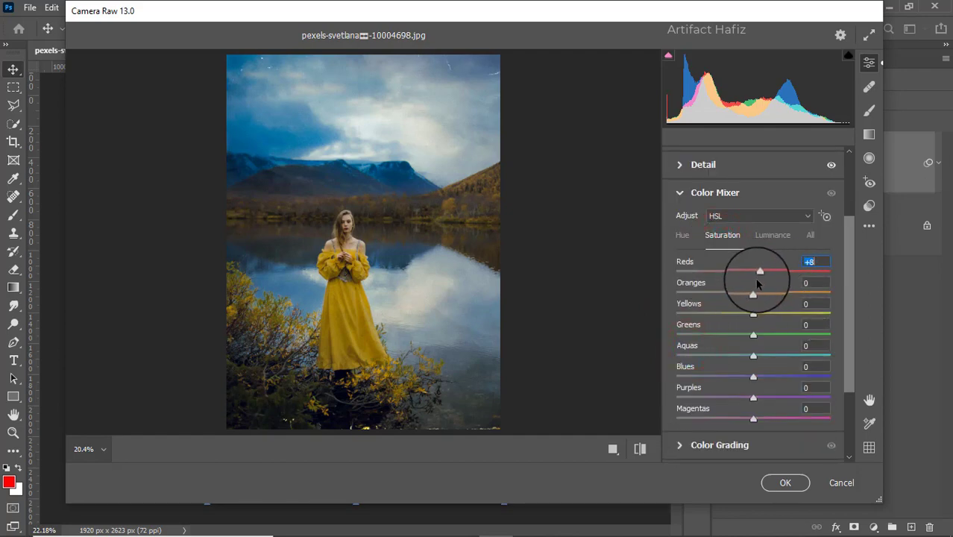
drag(751, 314, 762, 380)
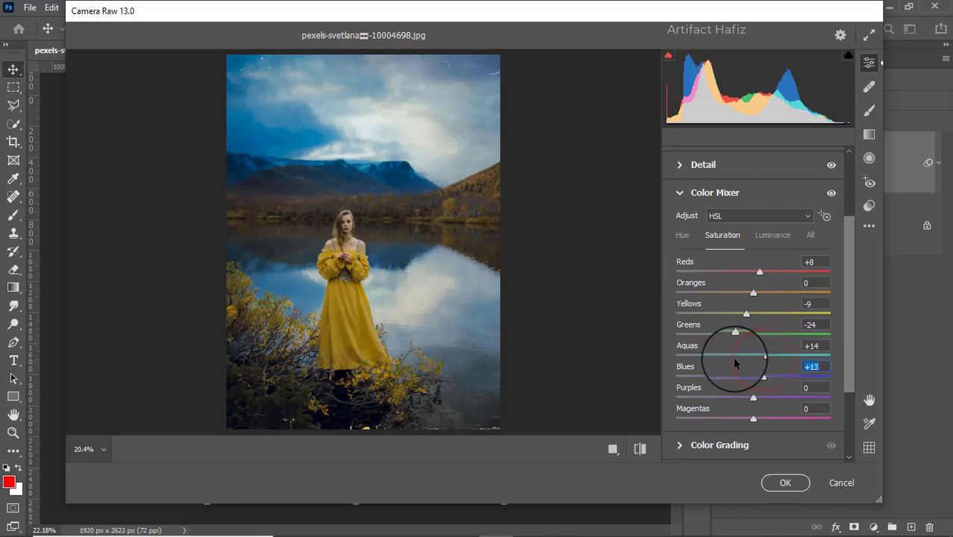
drag(761, 356, 760, 353)
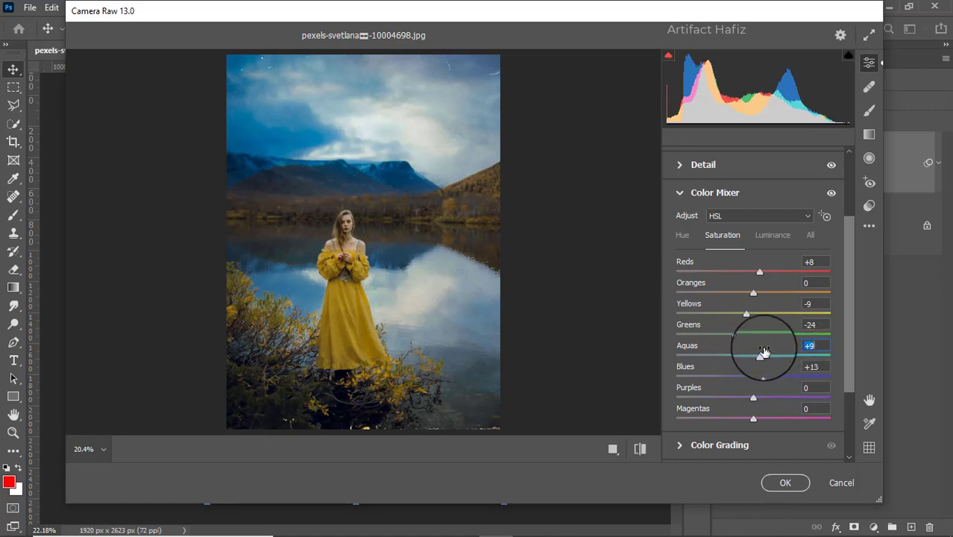
Step: Set the Color Mixer's luminance to Oranges +2, Yellows +4, Greens -5, Aquas -23 and Blues -5
click(757, 236)
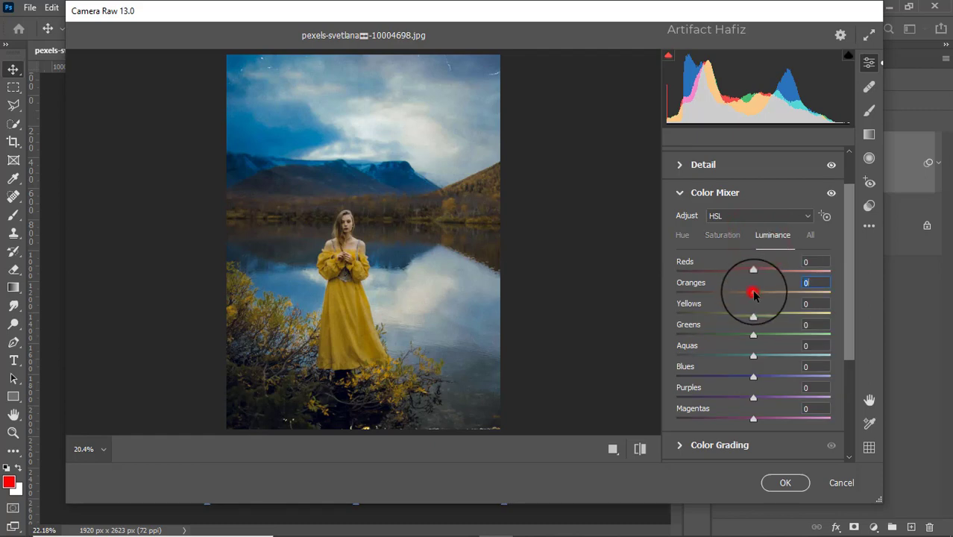
drag(753, 293, 733, 356)
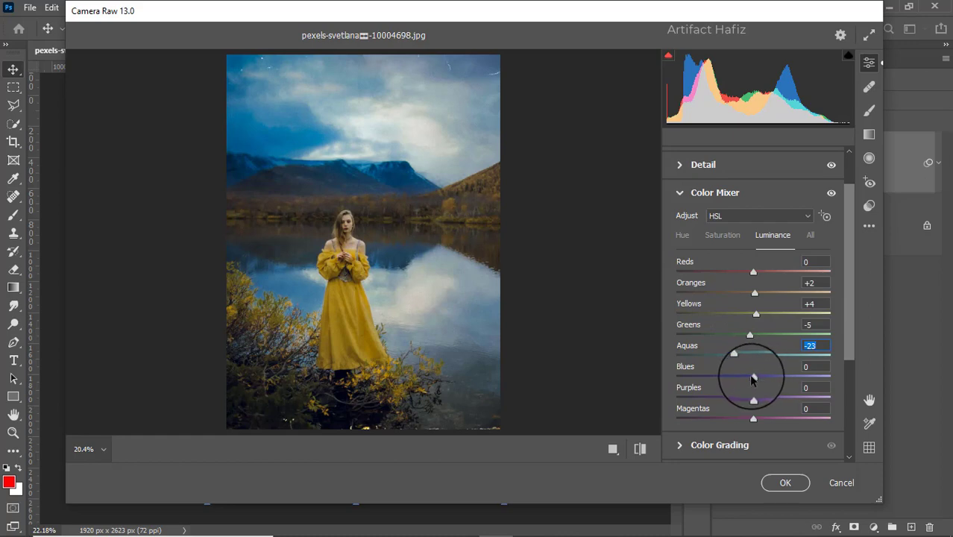
mouse_move(753, 378)
mouse_down()
mouse_move(734, 380)
mouse_move(750, 387)
mouse_up()
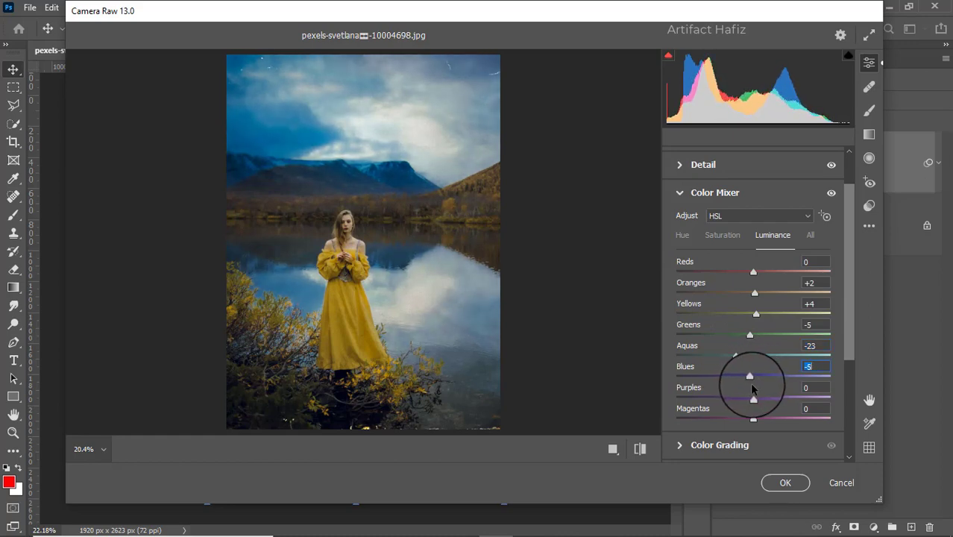
Step: Set the Color Mixer's hue to Blues -24, Aquas -48, Greens -30 and Yellows -31
click(682, 235)
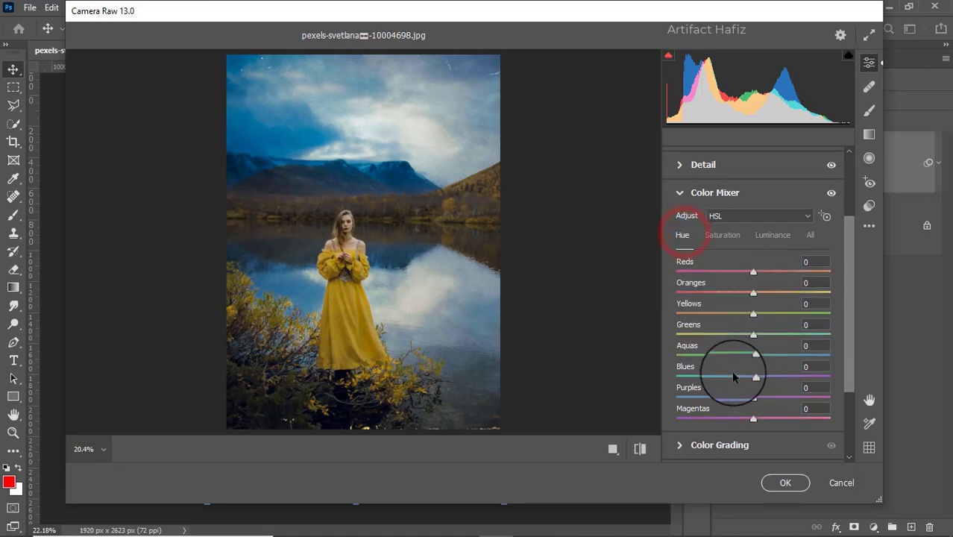
drag(752, 378, 691, 362)
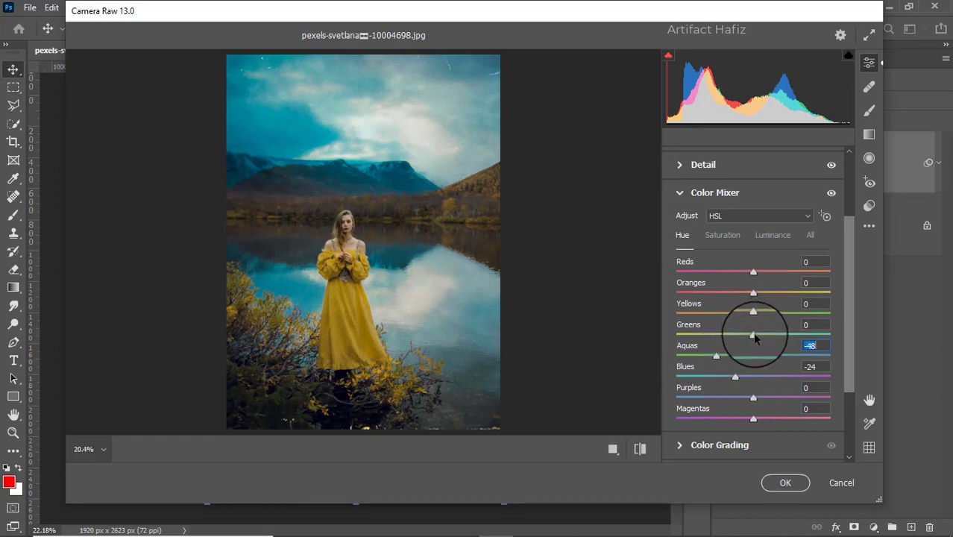
drag(752, 336, 738, 317)
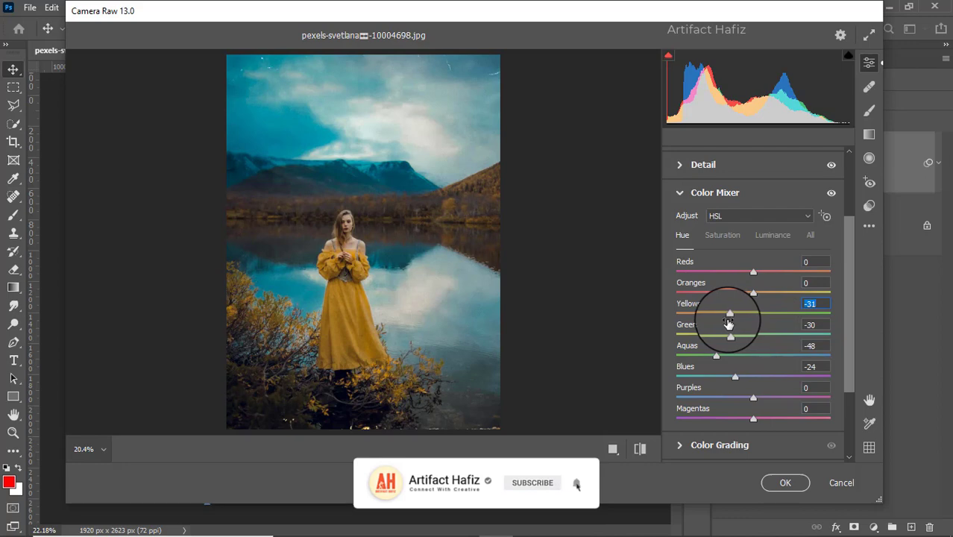
Step: With Color Grading, tint the shadows blue at hue 232 and saturation 14, and tint the highlights slightly orange
scroll(723, 322, down, 3)
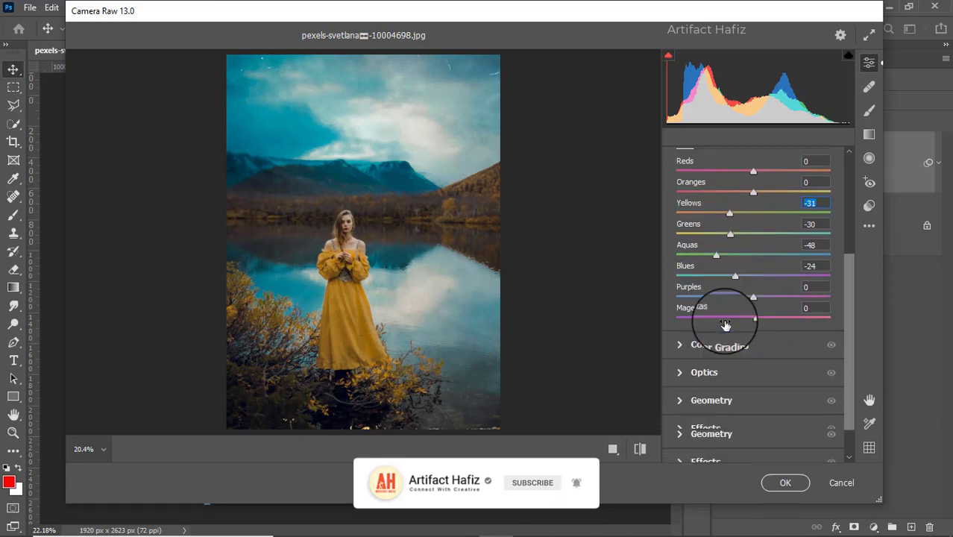
click(708, 346)
drag(706, 370, 676, 387)
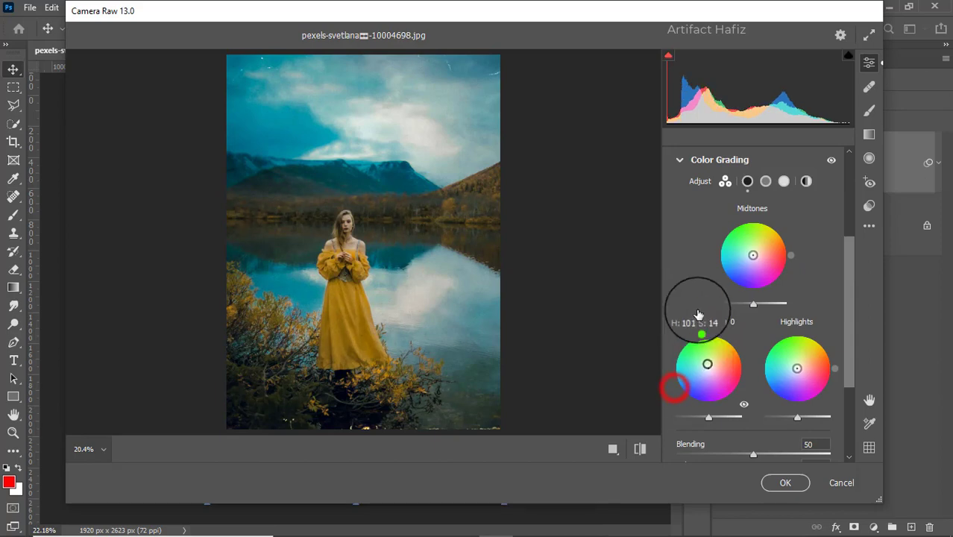
drag(661, 419, 665, 426)
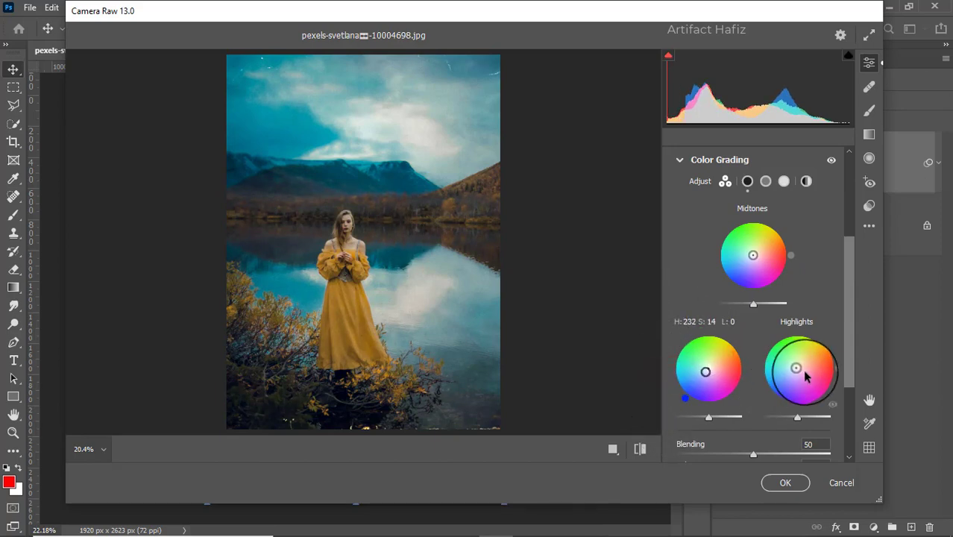
drag(796, 368, 789, 328)
Step: In the Effects adjustments, add Vignetting of -10 with Midpoint 34, Roundness -30 and Feather 64
scroll(765, 313, down, 5)
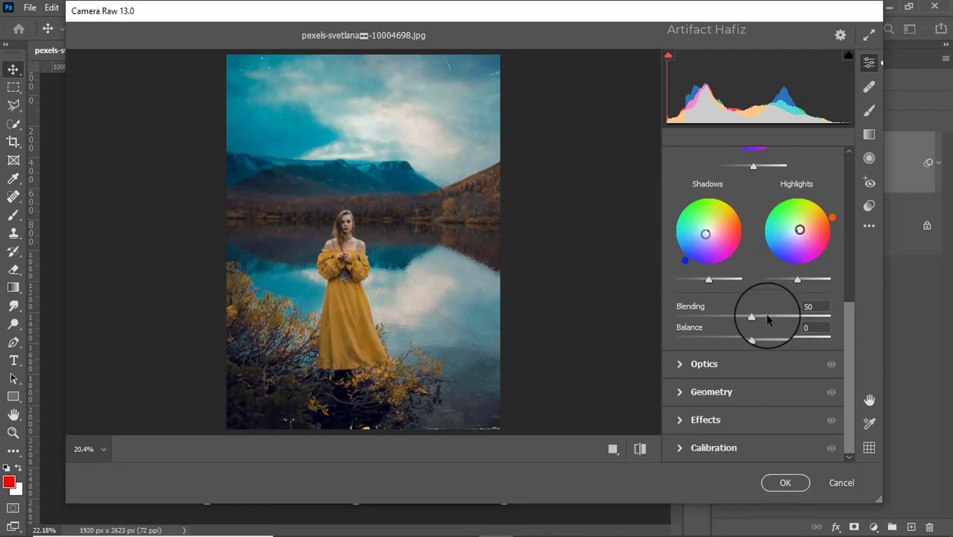
click(705, 419)
drag(752, 306, 743, 312)
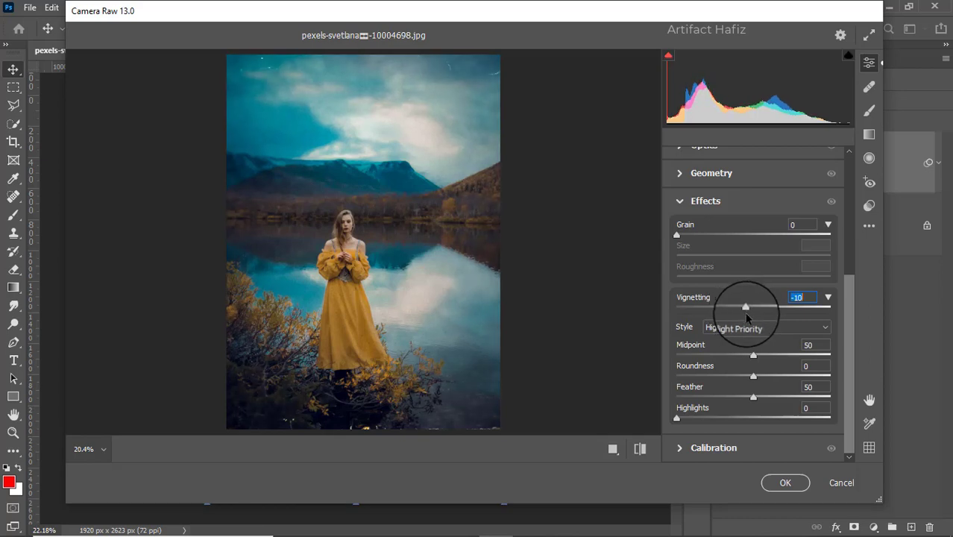
drag(753, 399, 728, 358)
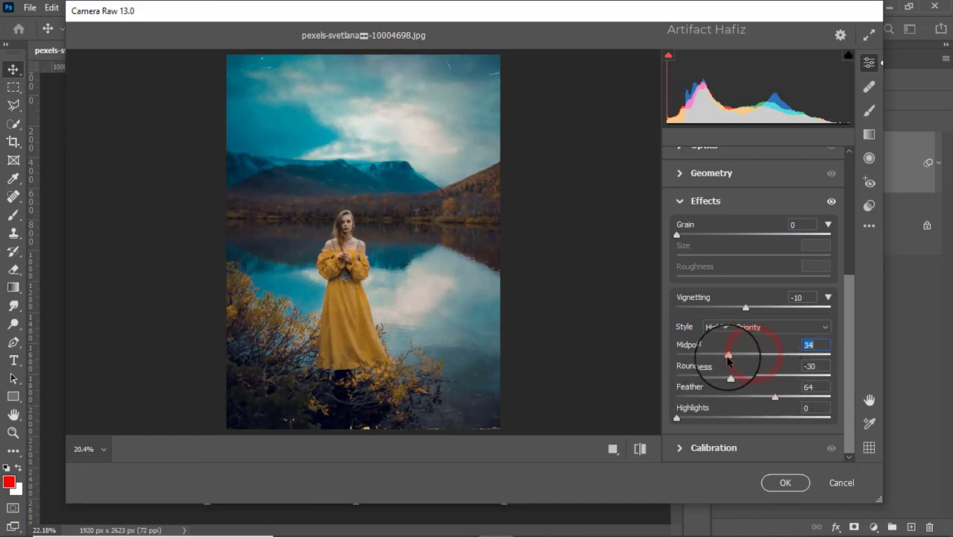
Step: Calibrate primary saturation to Red -2, Green +3 and Blue +6, and apply the Camera Raw filter
click(707, 450)
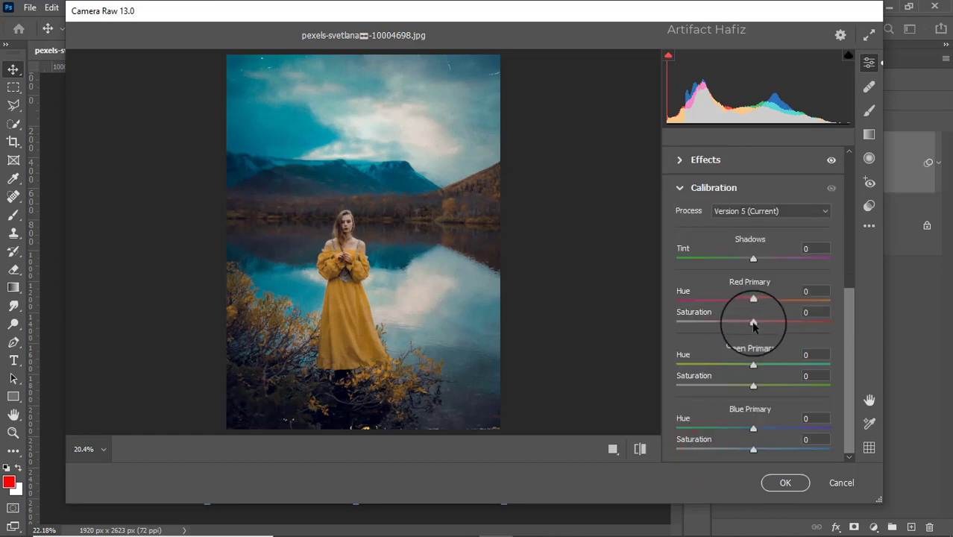
drag(753, 322, 753, 325)
click(753, 385)
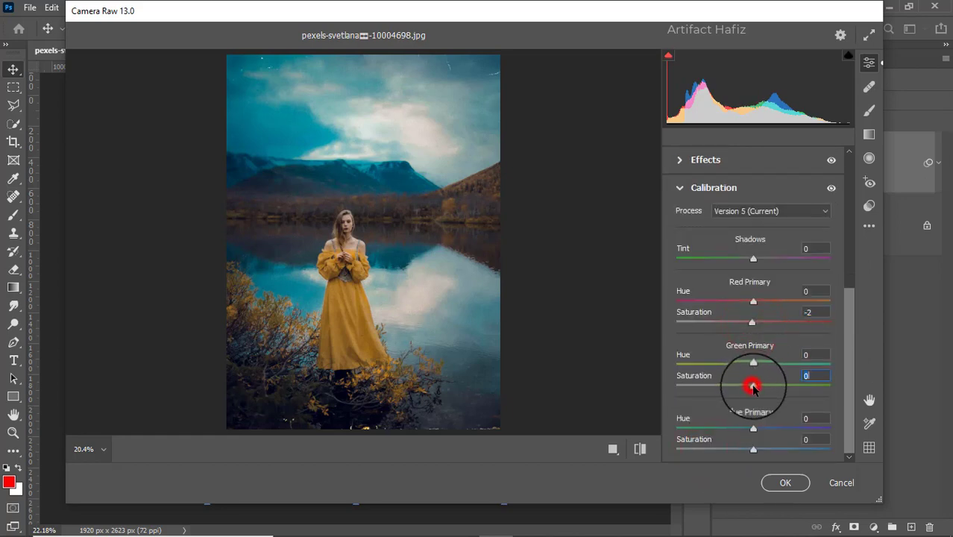
drag(755, 387, 755, 387)
drag(753, 448, 759, 452)
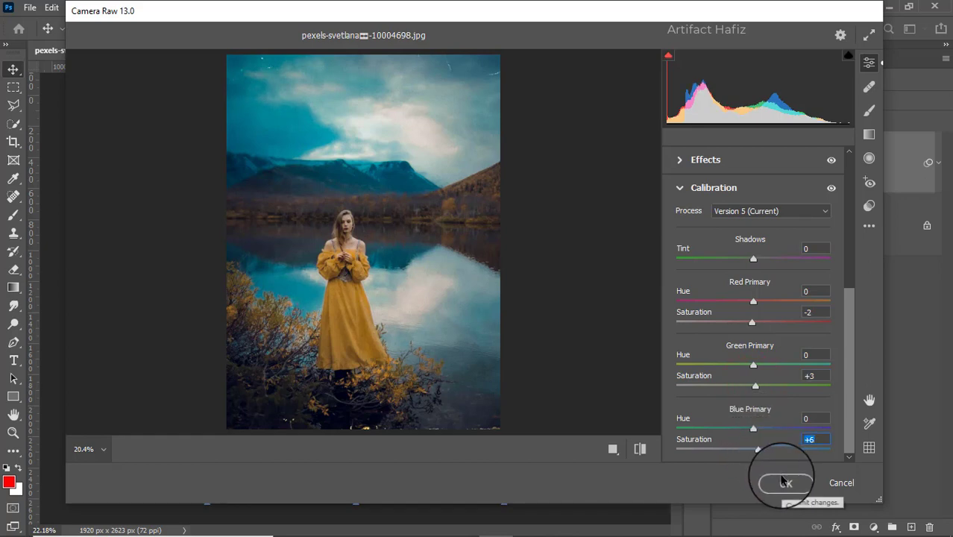
click(783, 481)
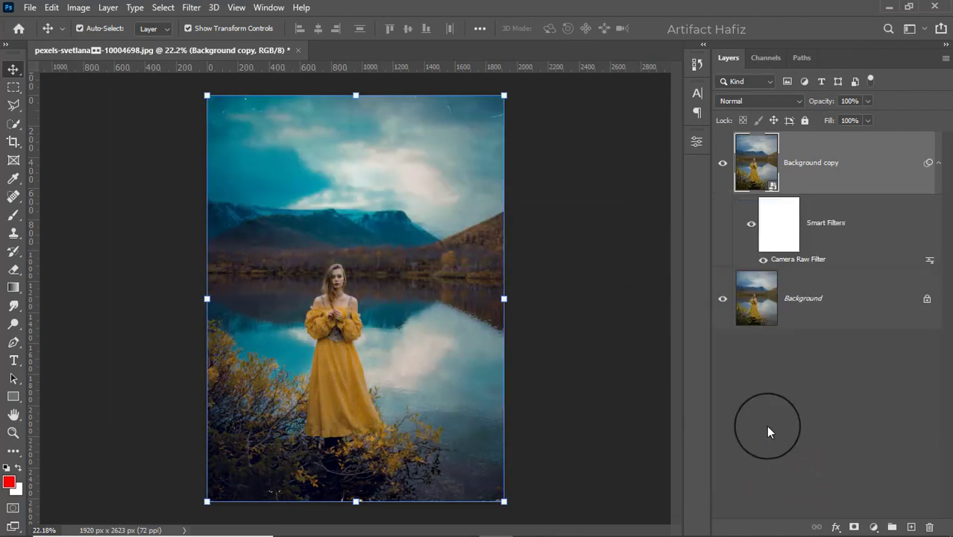
Step: Toggle the Background copy layer's visibility to compare the graded photo with the original, leaving the layer shown
click(721, 166)
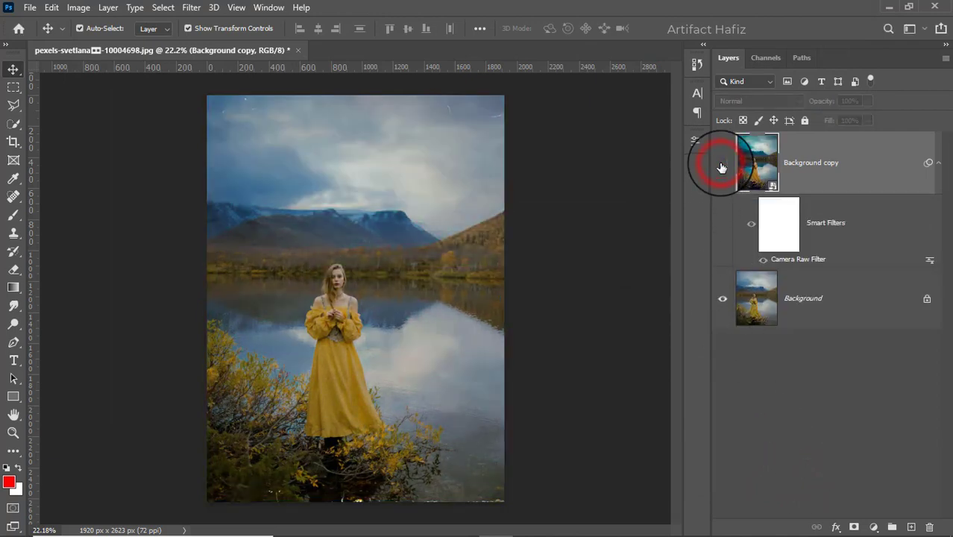
click(721, 166)
click(722, 165)
click(721, 166)
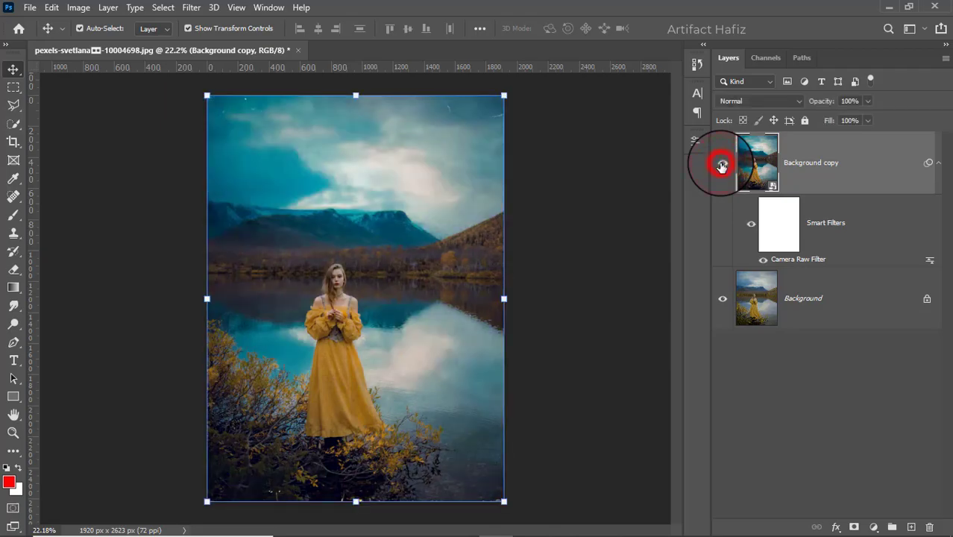